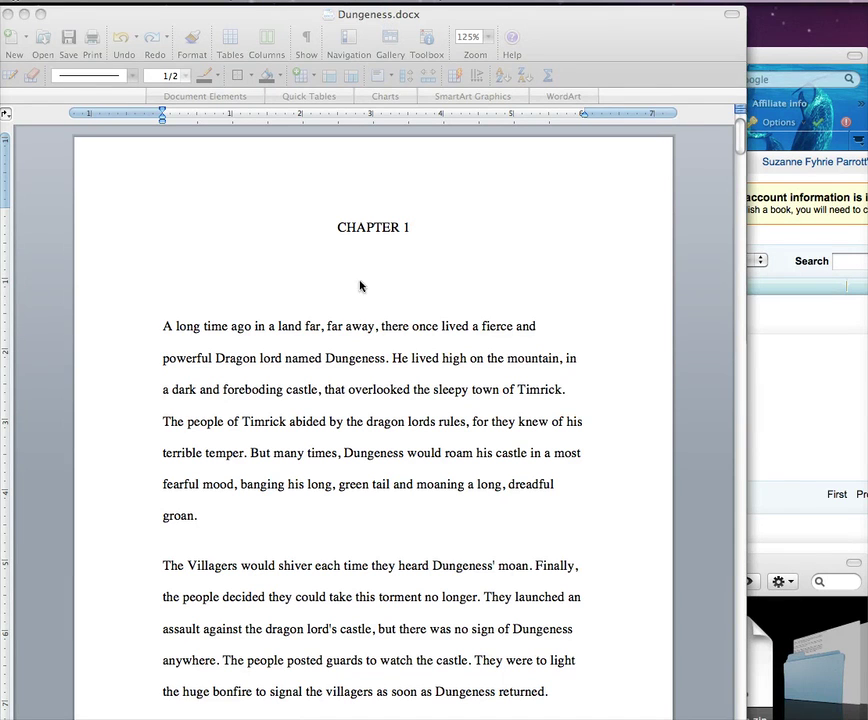
# - Add blank lines below the last paragraph of Chapter 1, after "HER?!"
pyautogui.click(366, 458)
pyautogui.scroll(-6, 366, 458)
pyautogui.scroll(-10, 366, 458)
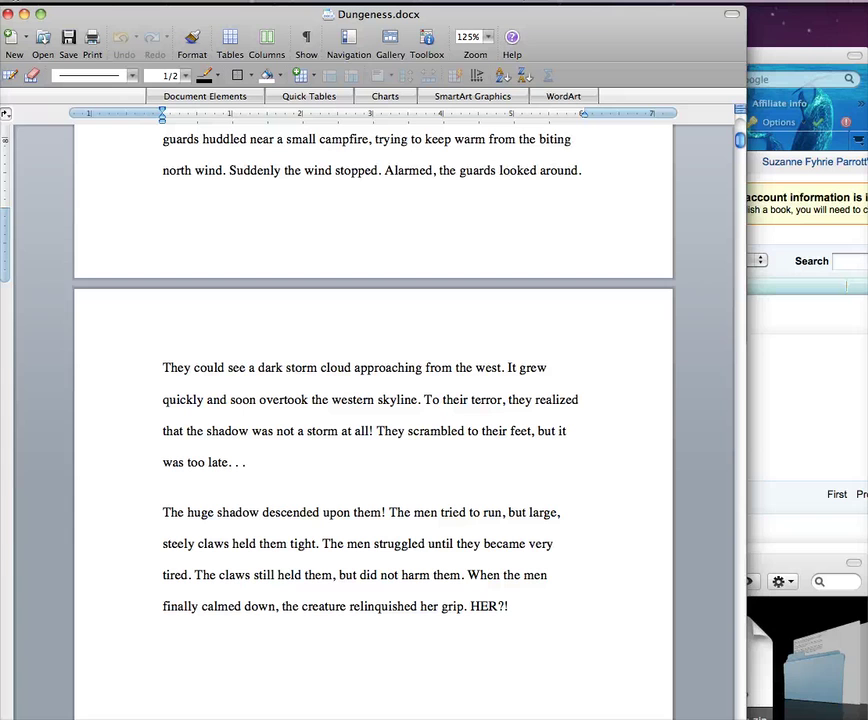
pyautogui.click(508, 606)
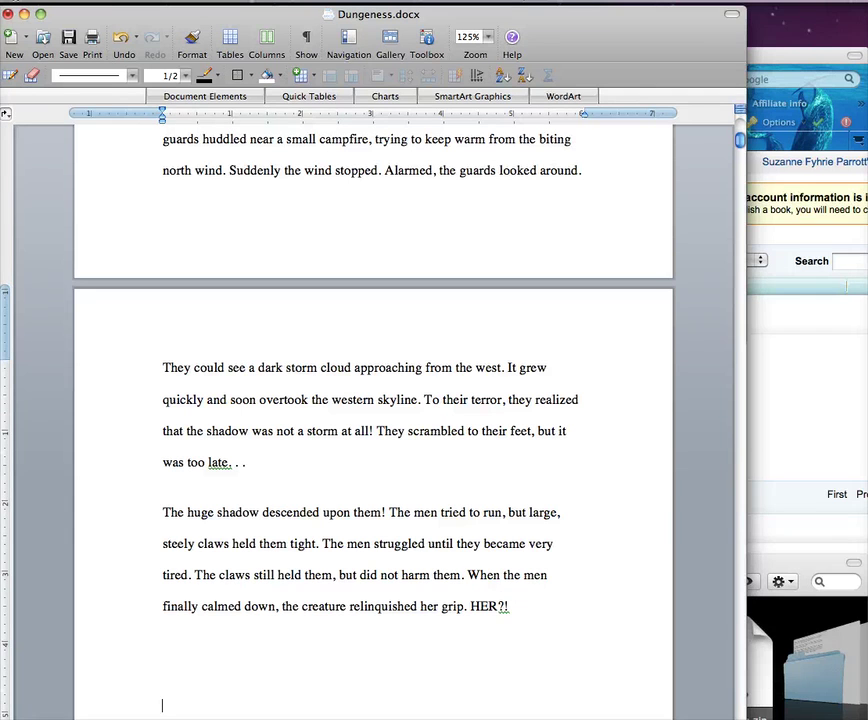
pyautogui.scroll(-3, 373, 420)
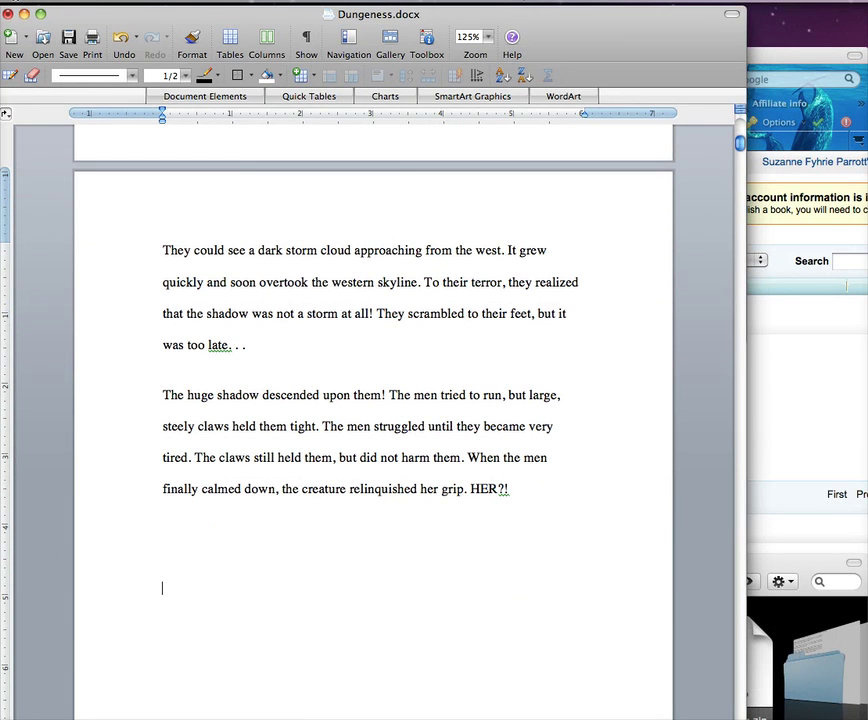
# - Set the alignment of the empty paragraph at the end of Chapter 1 to centered
pyautogui.click(250, 0)
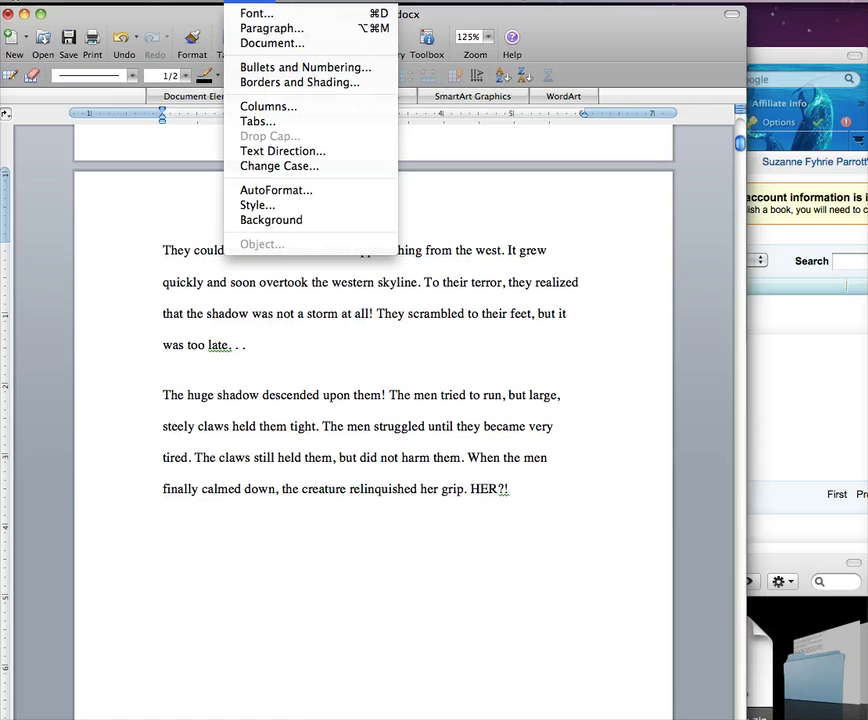
pyautogui.click(262, 28)
pyautogui.click(496, 392)
pyautogui.click(465, 406)
pyautogui.click(647, 704)
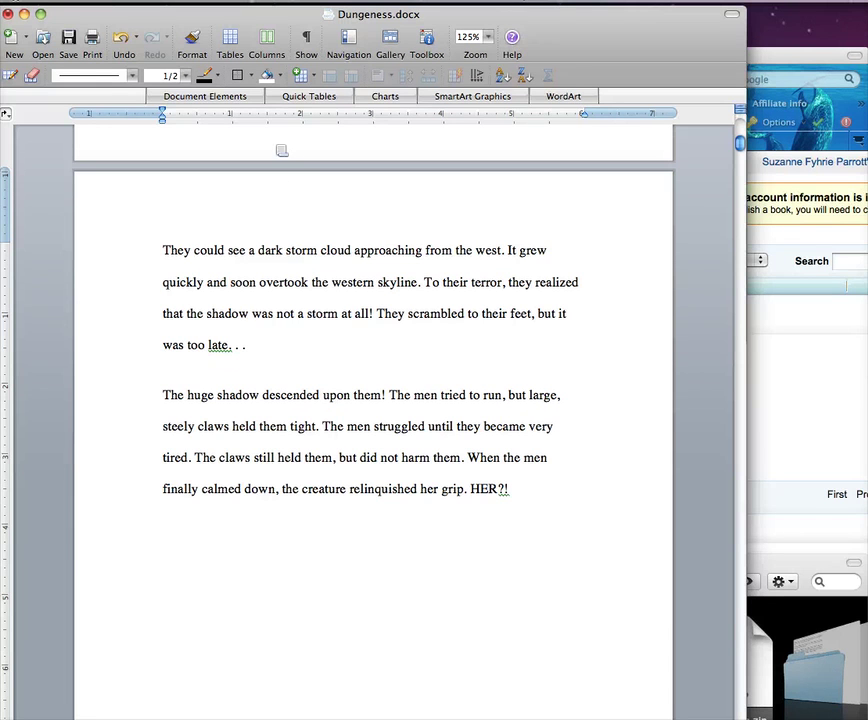
# - Insert the picture 1gry.jpg from the DUNGENESS folder into the centered line at the end of Chapter 1
pyautogui.click(205, 0)
pyautogui.moveTo(238, 296)
pyautogui.click(398, 310)
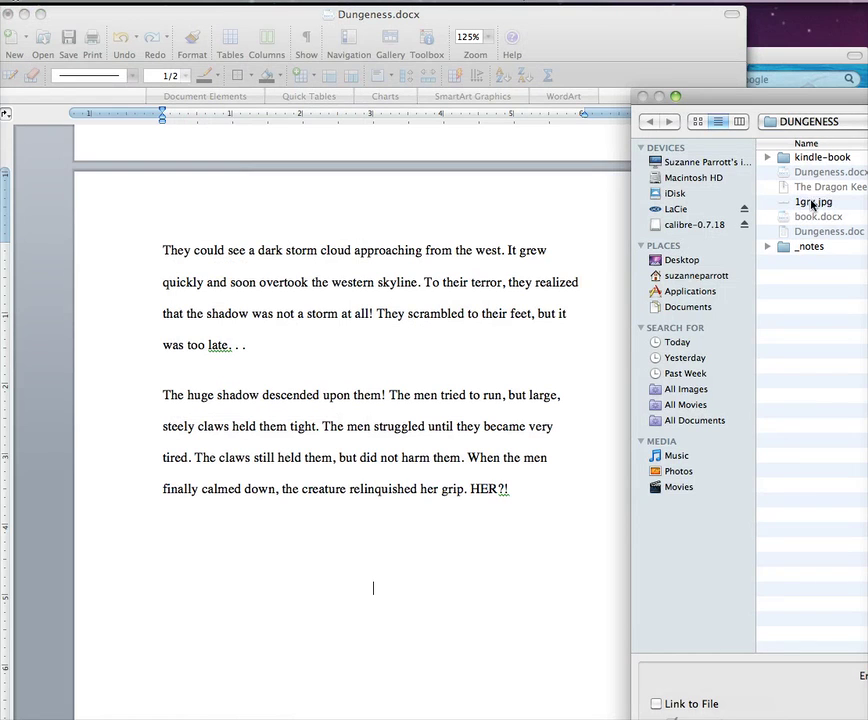
pyautogui.click(813, 204)
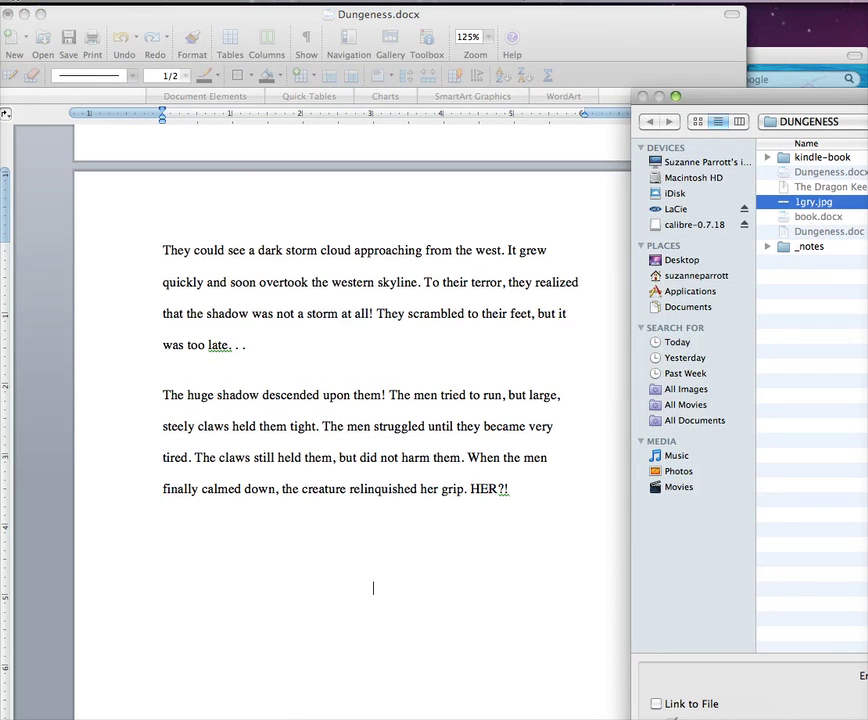
pyautogui.press('Return')
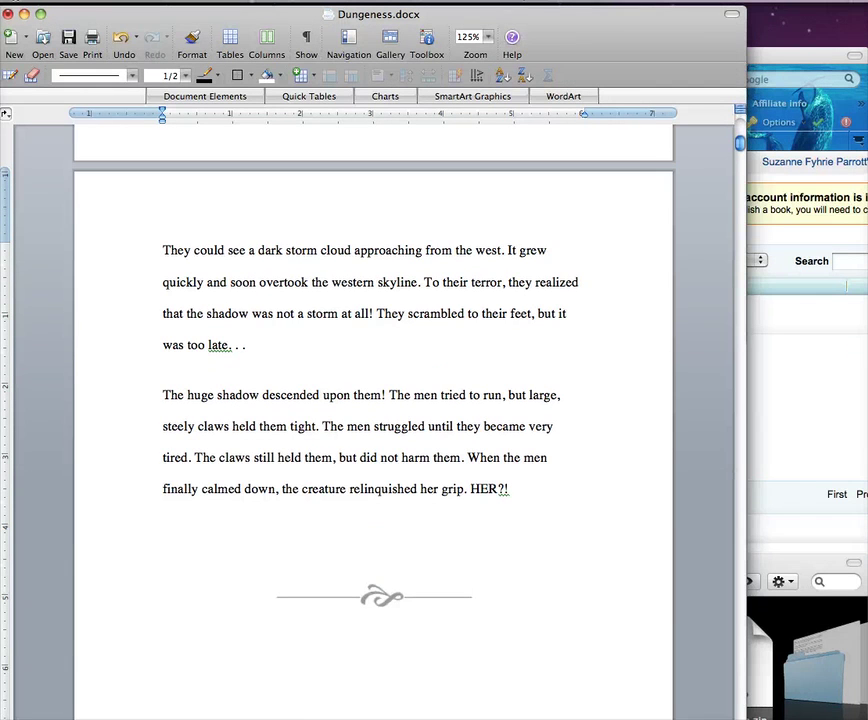
# - Save the document as the web page Dungeness.htm in the kindle-book folder, with only display information saved into HTML
pyautogui.click(90, 1)
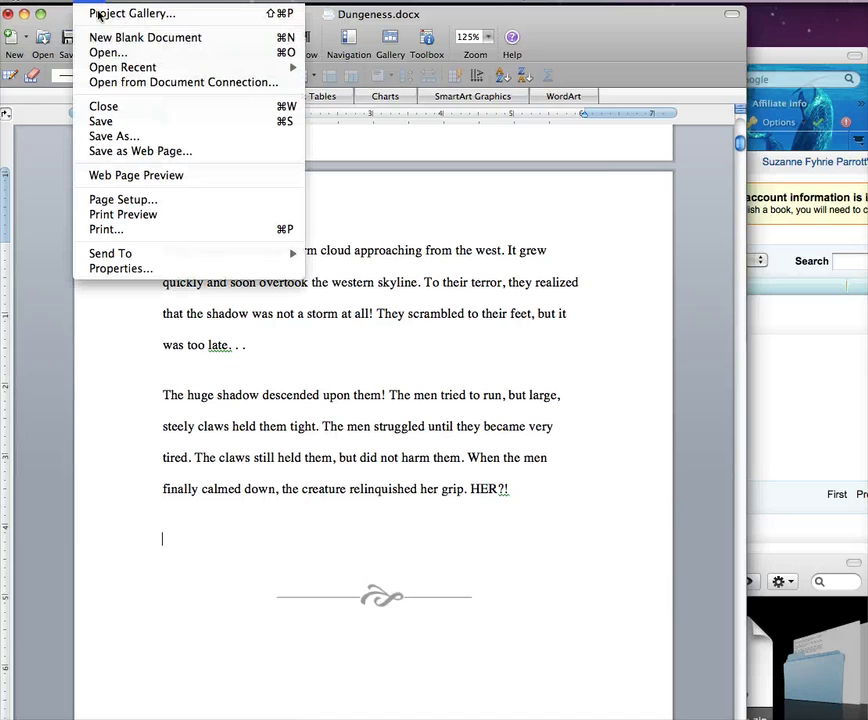
pyautogui.click(134, 151)
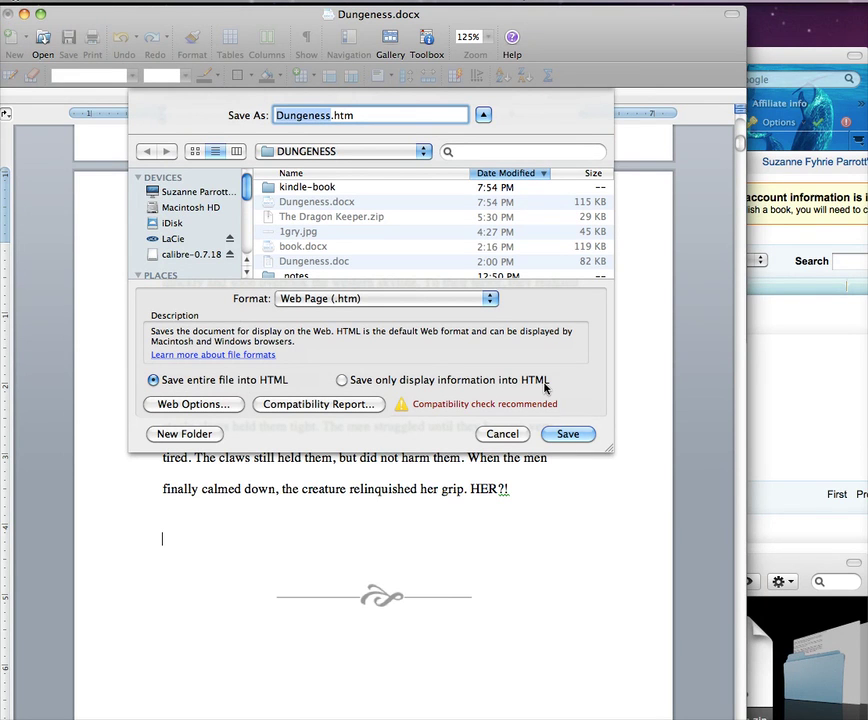
pyautogui.click(342, 380)
pyautogui.doubleClick(268, 189)
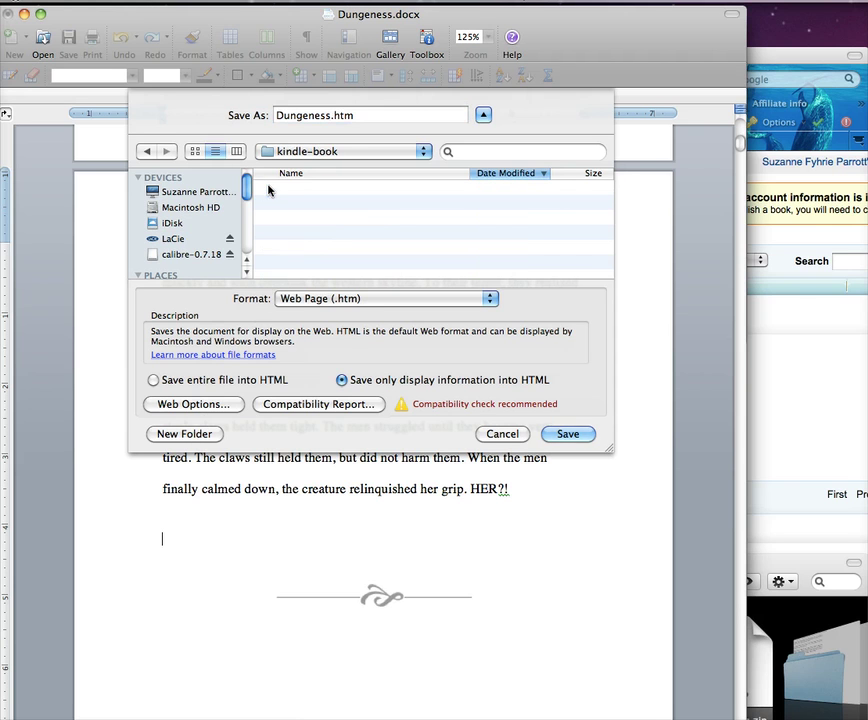
pyautogui.click(566, 433)
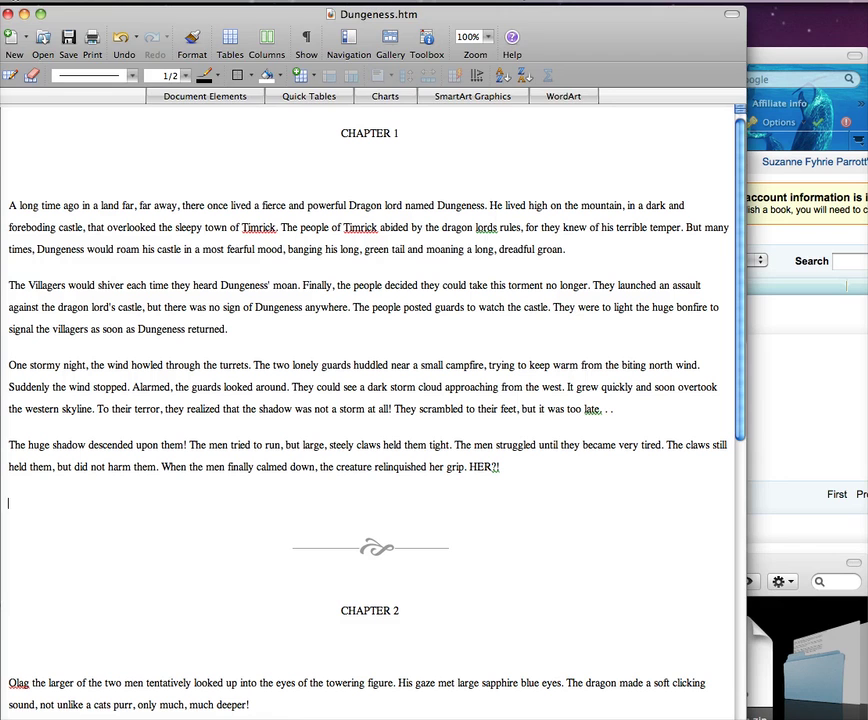
# - Switch to Finder and compress Dungeness.htm and the Dungeness_files folder together inside the kindle-book folder
pyautogui.click(800, 562)
pyautogui.moveTo(579, 570); pyautogui.dragTo(570, 355)
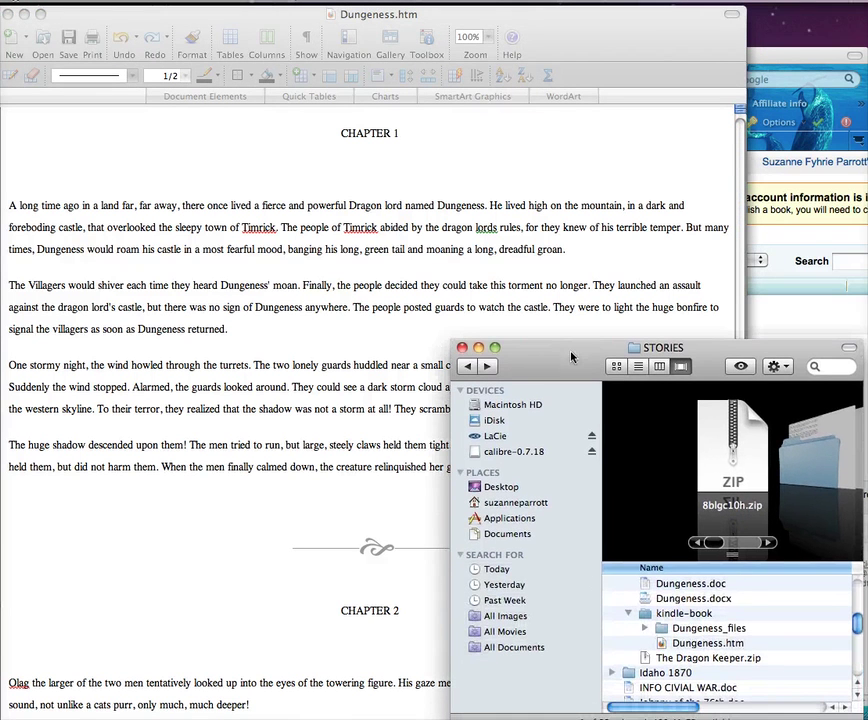
pyautogui.doubleClick(660, 612)
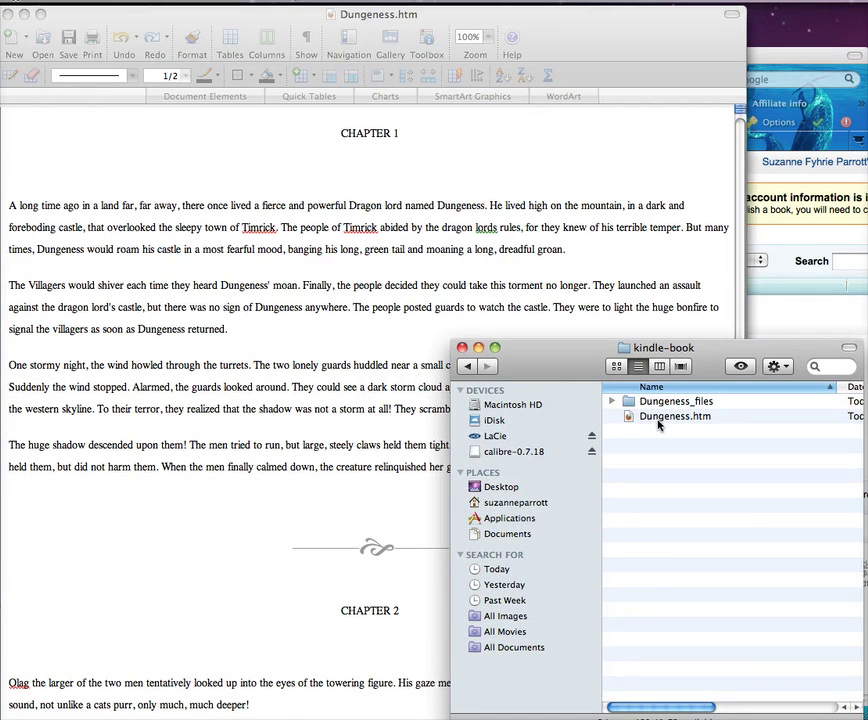
pyautogui.click(630, 419)
pyautogui.keyDown('shift'); pyautogui.click(630, 404); pyautogui.keyUp('shift')
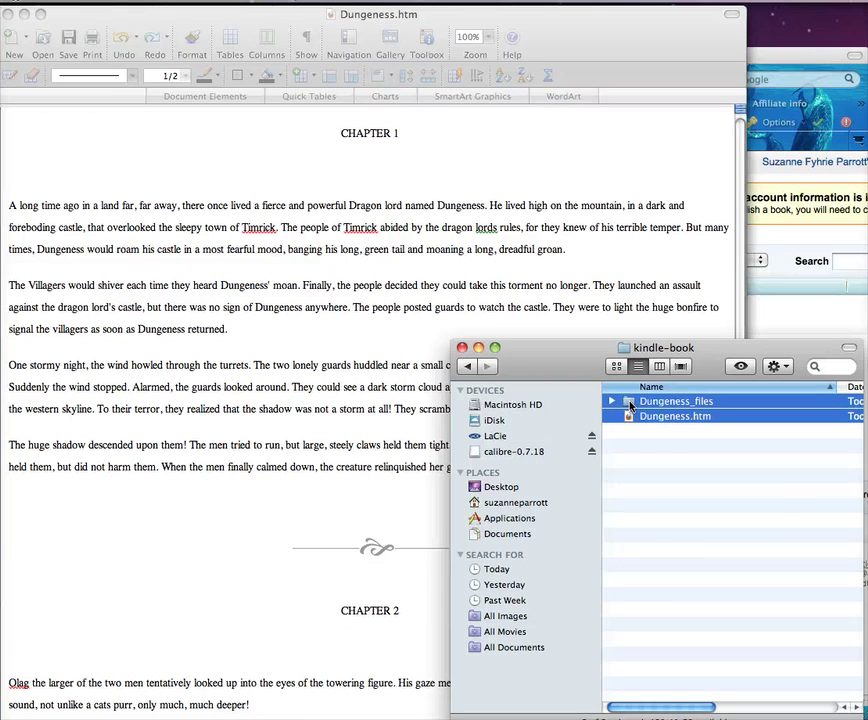
pyautogui.rightClick(630, 404)
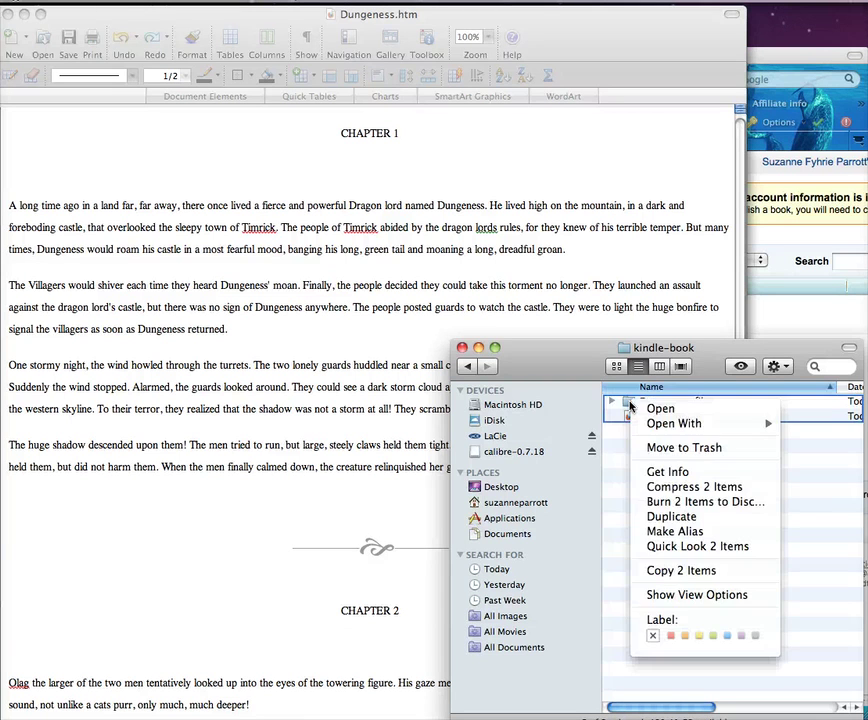
pyautogui.click(668, 488)
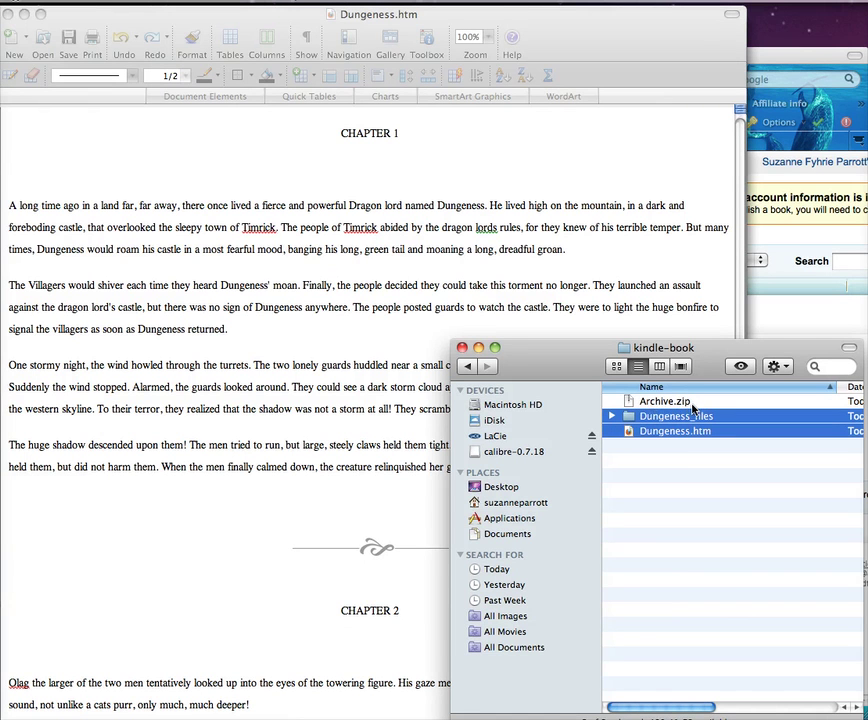
# - Switch to the Digital Text Platform bookshelf in the browser and open the book details of The Dragon Keeper for editing
pyautogui.click(787, 324)
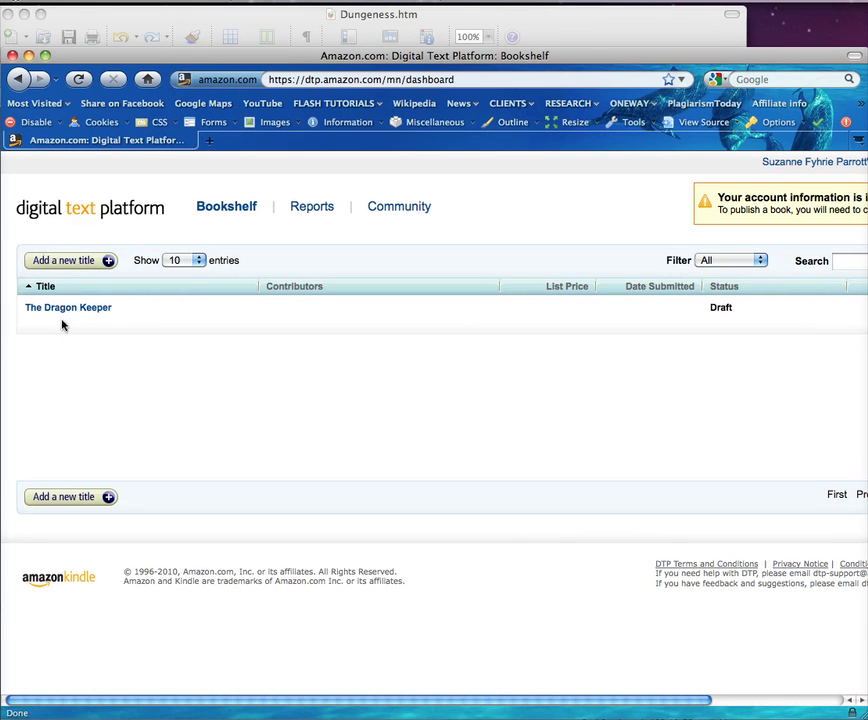
pyautogui.hscroll(5, 151, 368)
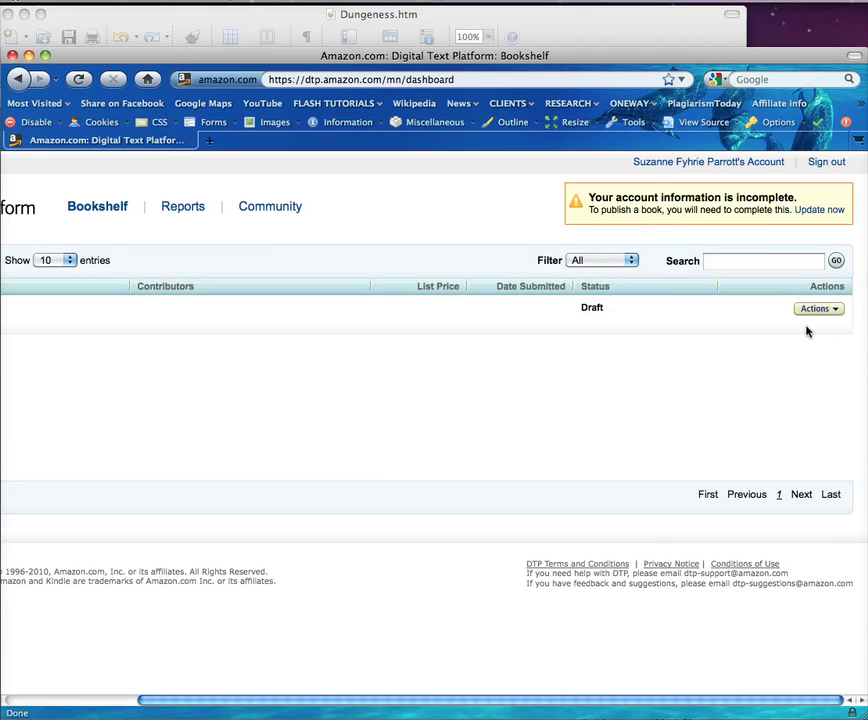
pyautogui.click(835, 310)
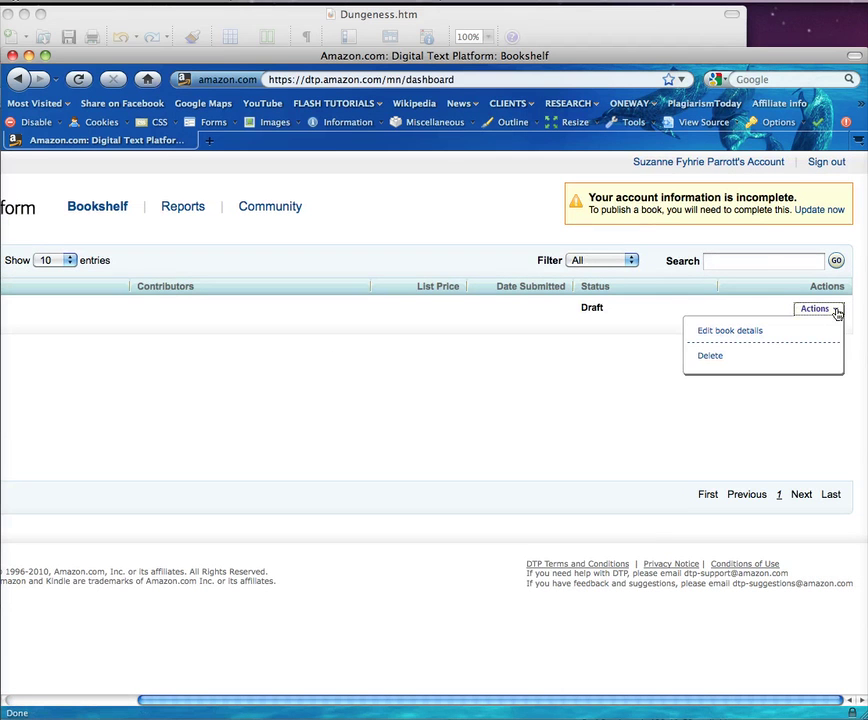
pyautogui.click(740, 334)
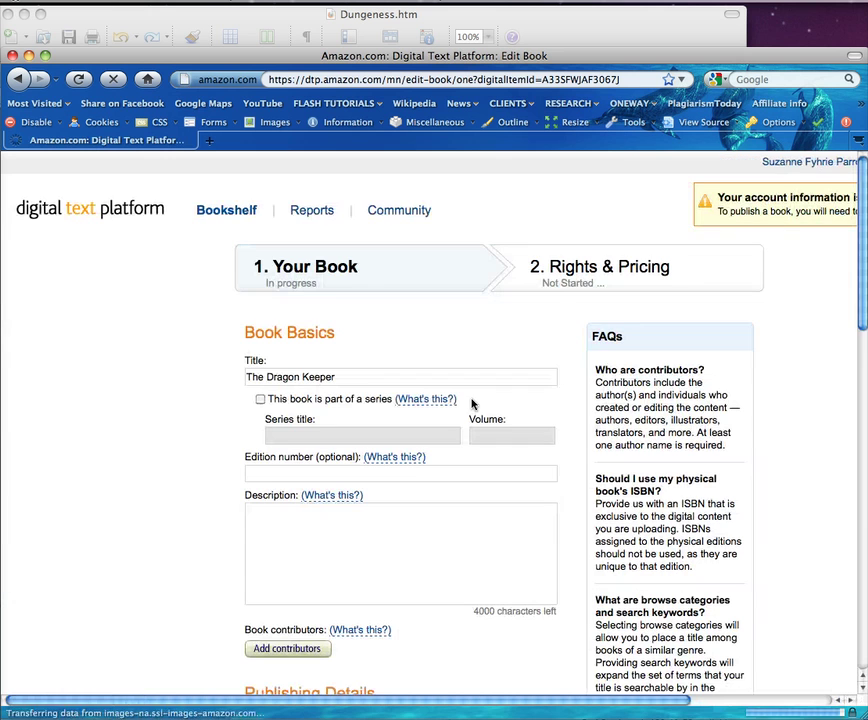
pyautogui.click(337, 382)
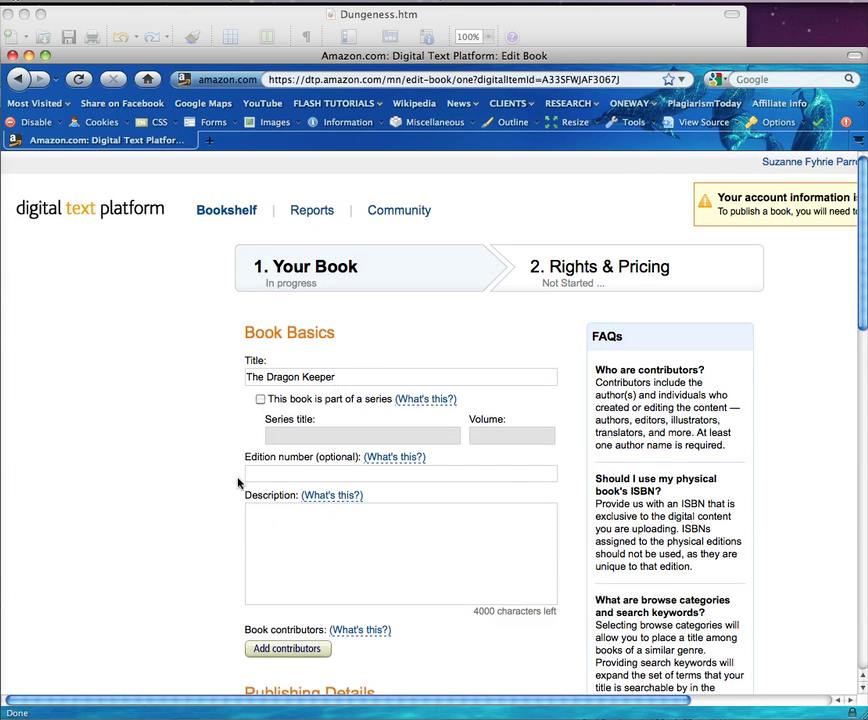
# - Choose Archive.zip from the kindle-book folder as the book content file and upload it
pyautogui.scroll(-10, 267, 512)
pyautogui.scroll(-8, 267, 512)
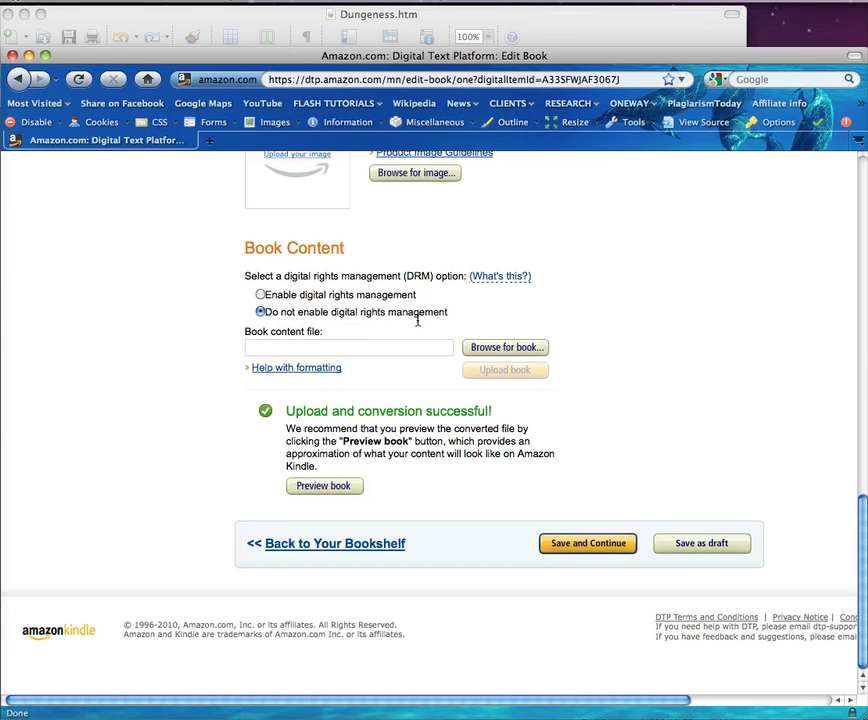
pyautogui.click(503, 348)
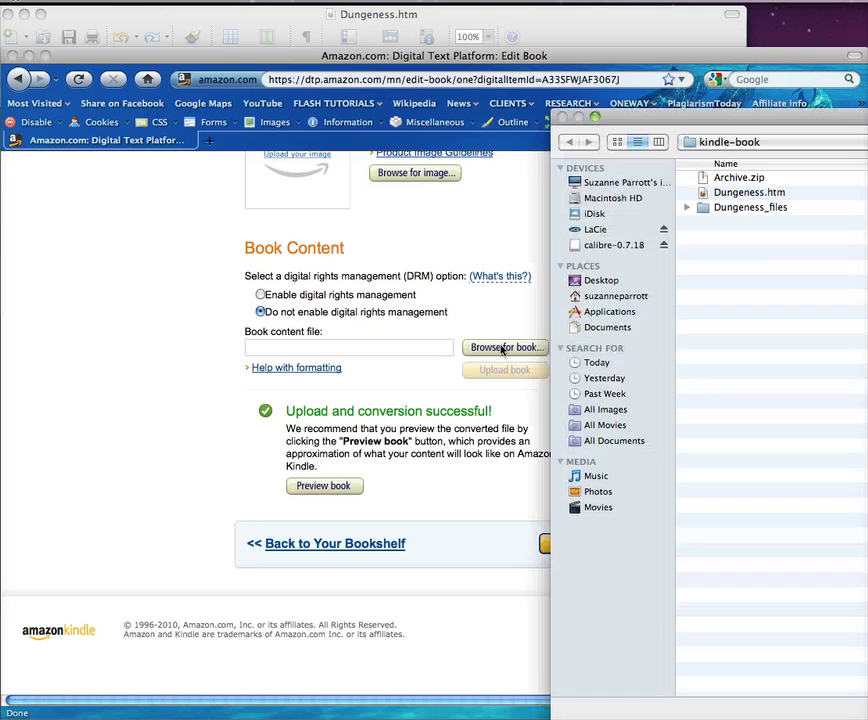
pyautogui.click(738, 178)
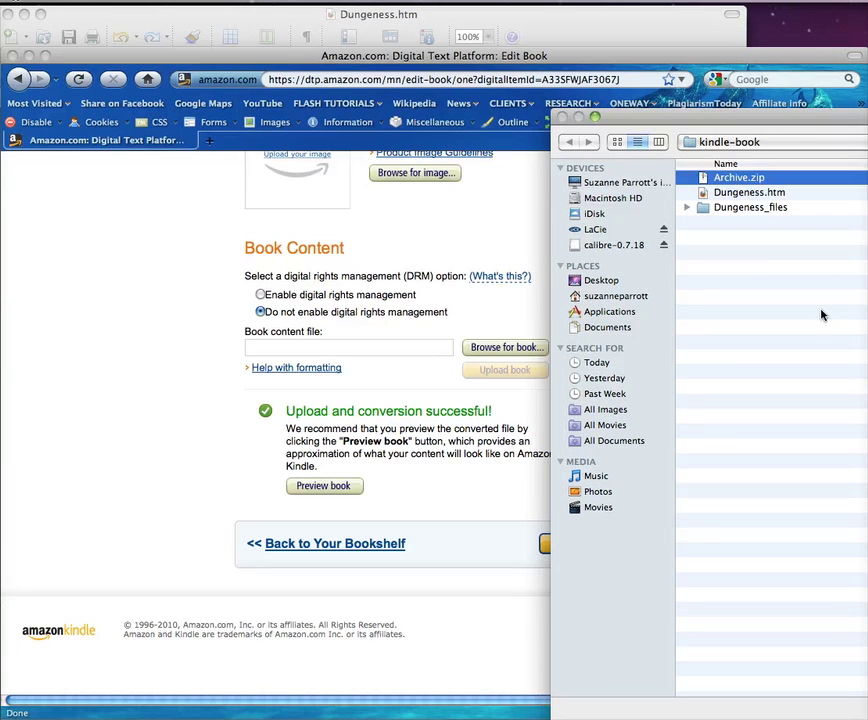
pyautogui.press('Return')
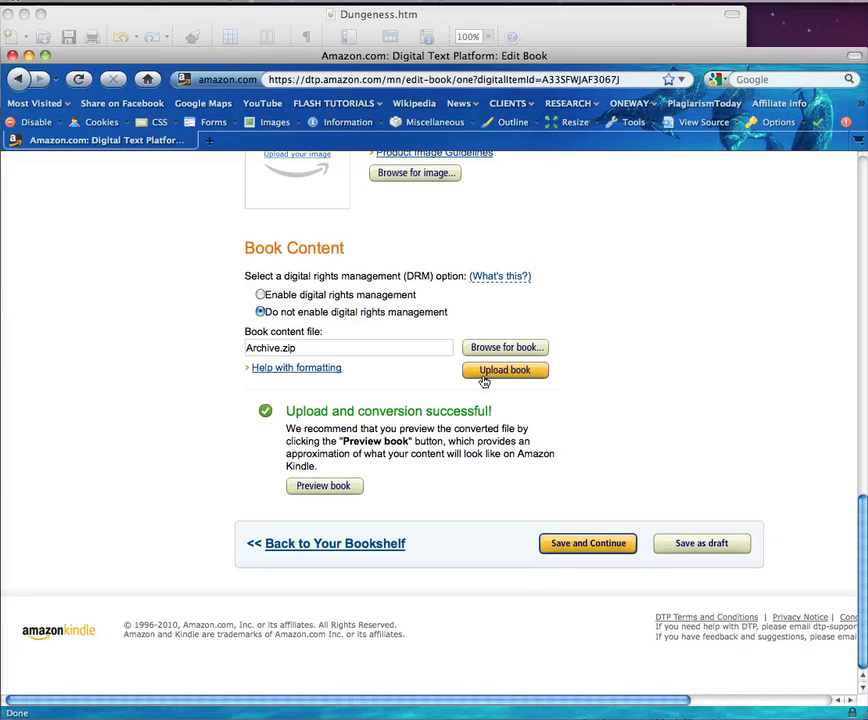
pyautogui.click(512, 371)
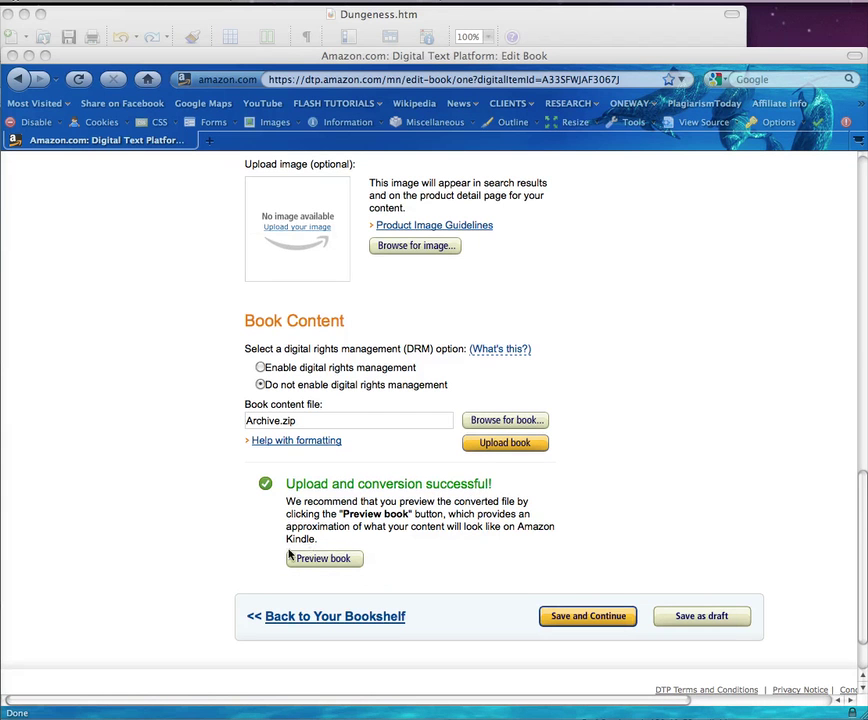
# - Preview the converted book up to the ornament ending Chapter 1, and read the explanation of the HTML download option
pyautogui.click(330, 562)
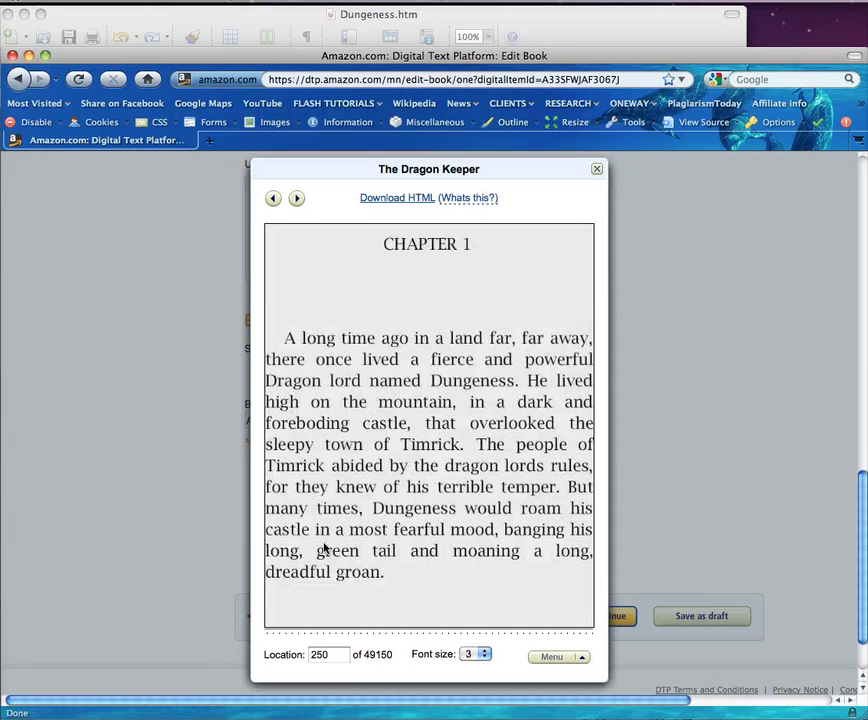
pyautogui.click(296, 200)
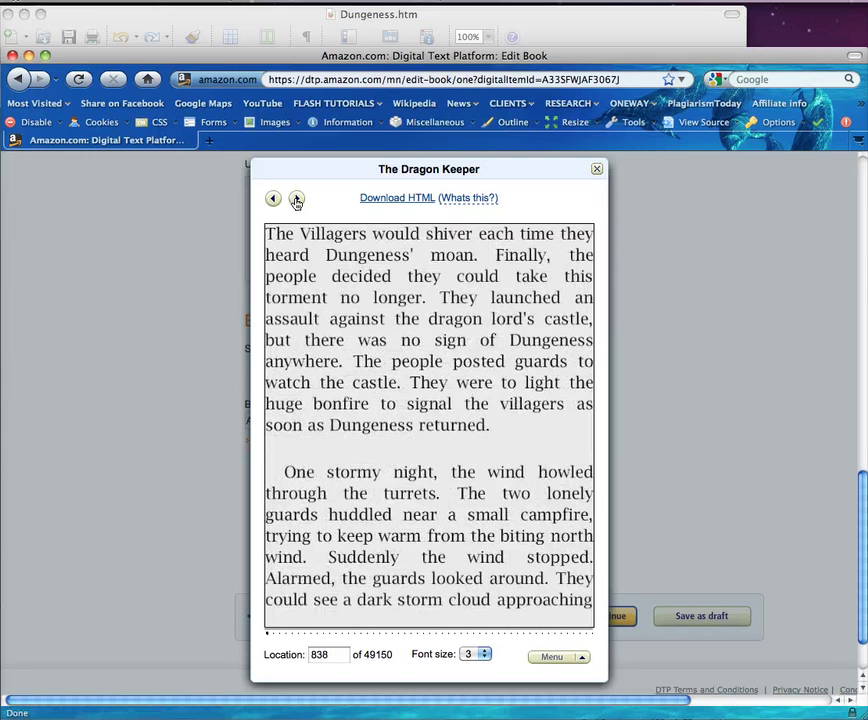
pyautogui.click(296, 200)
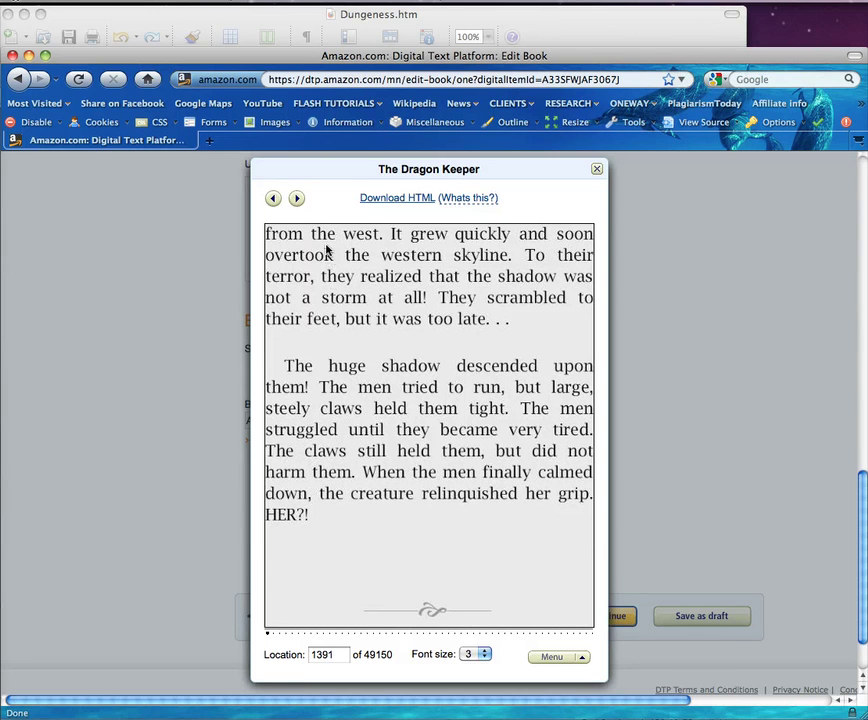
pyautogui.click(463, 204)
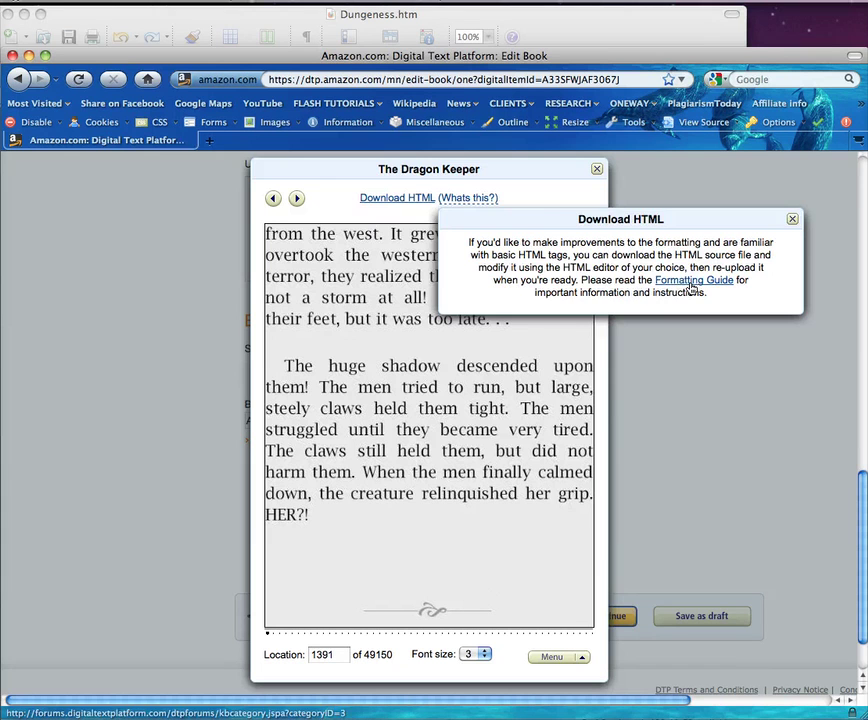
pyautogui.click(792, 219)
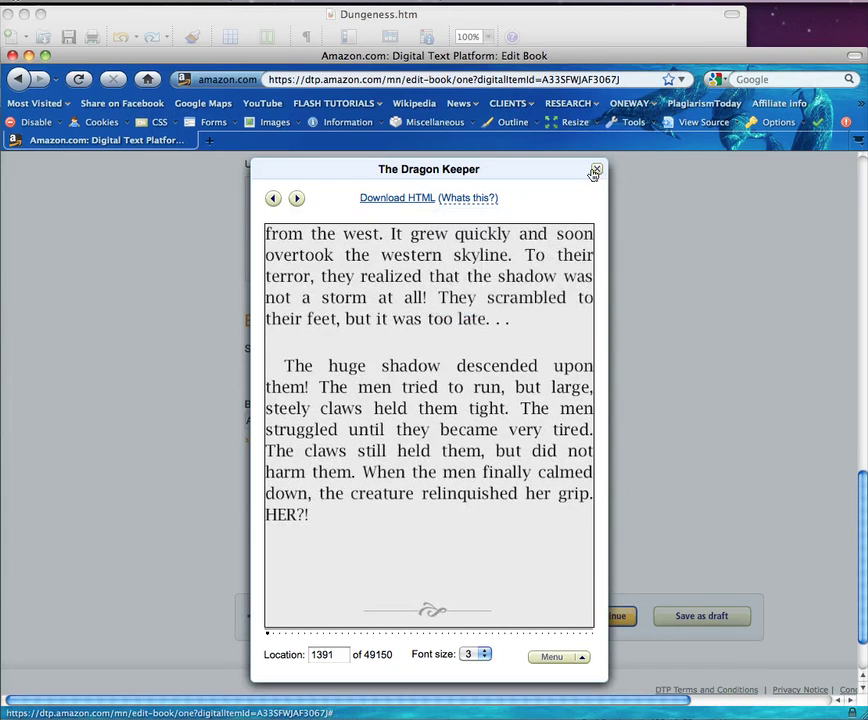